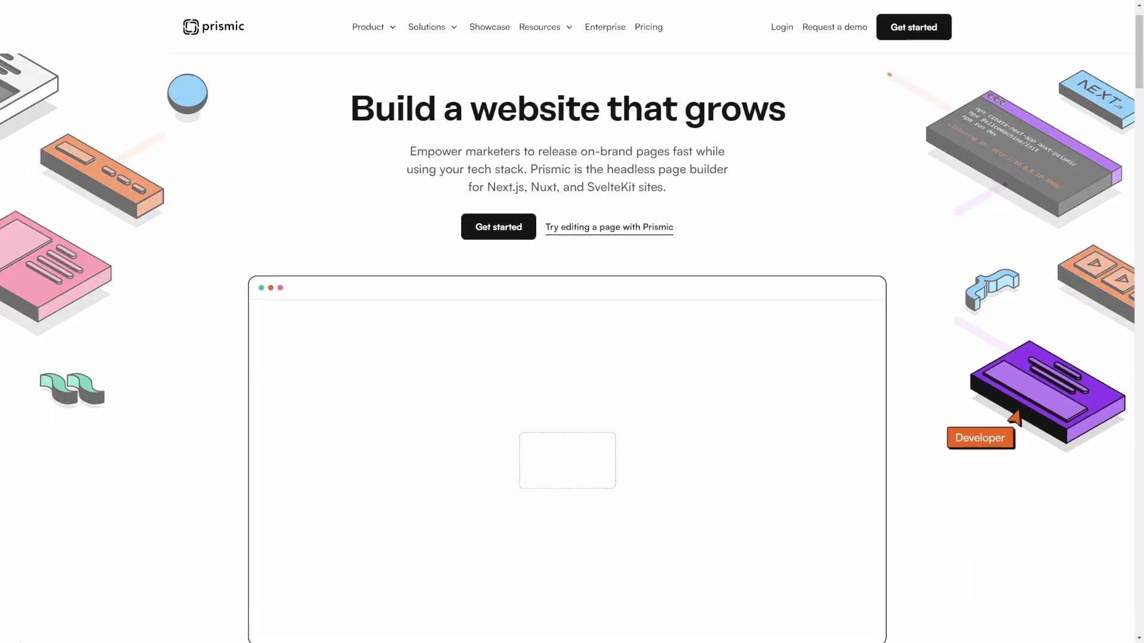
Scroll down the Prismic homepage and through the Showcase page's case-study cards.
scroll(572, 322, down, 1)
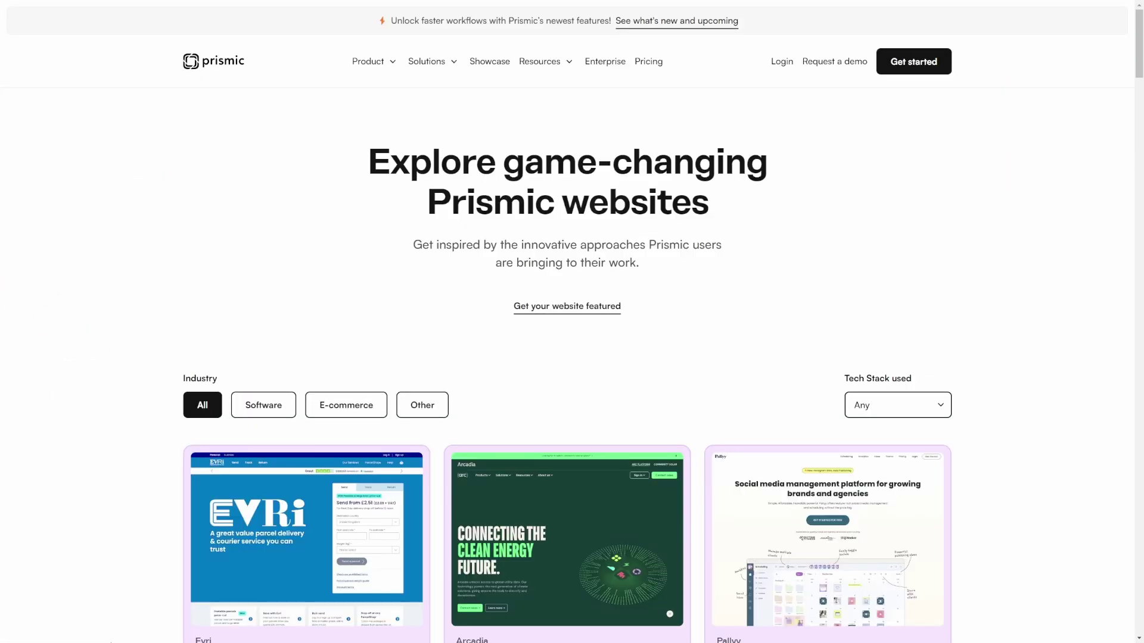
scroll(572, 322, down, 1)
scroll(571, 322, down, 6)
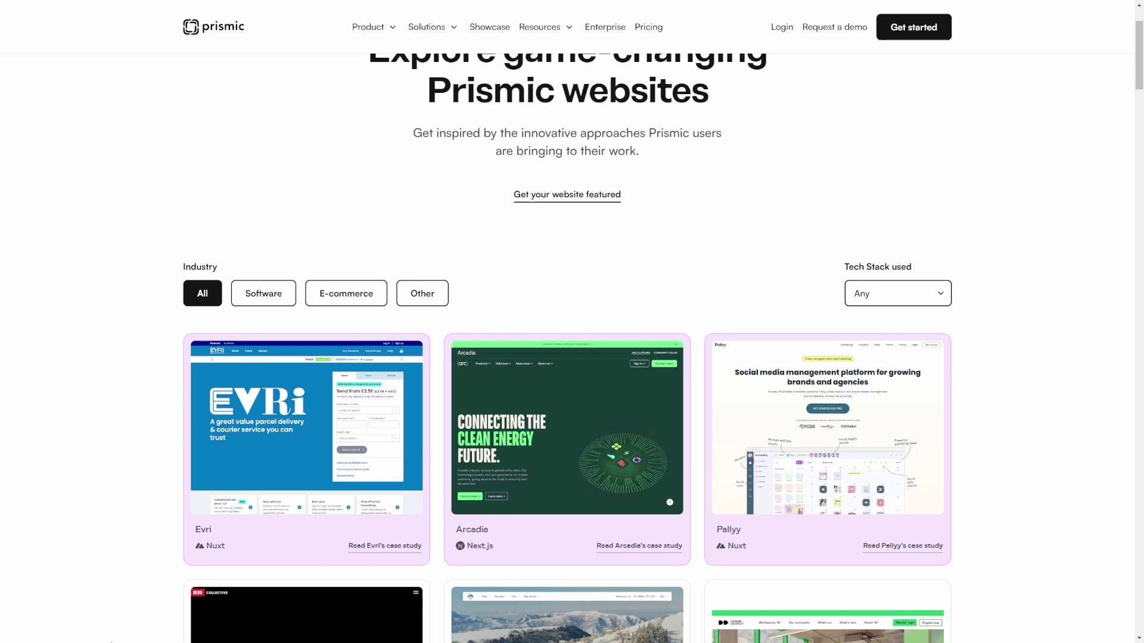
scroll(571, 322, down, 7)
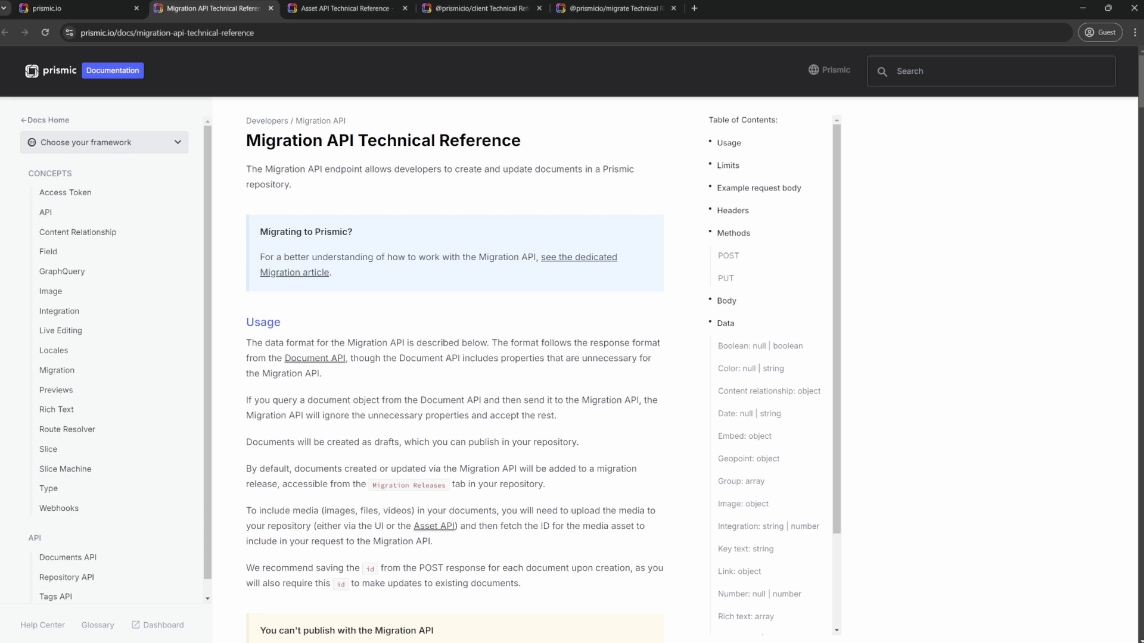
Switch to the browser tab with the Asset API Technical Reference documentation.
click(304, 3)
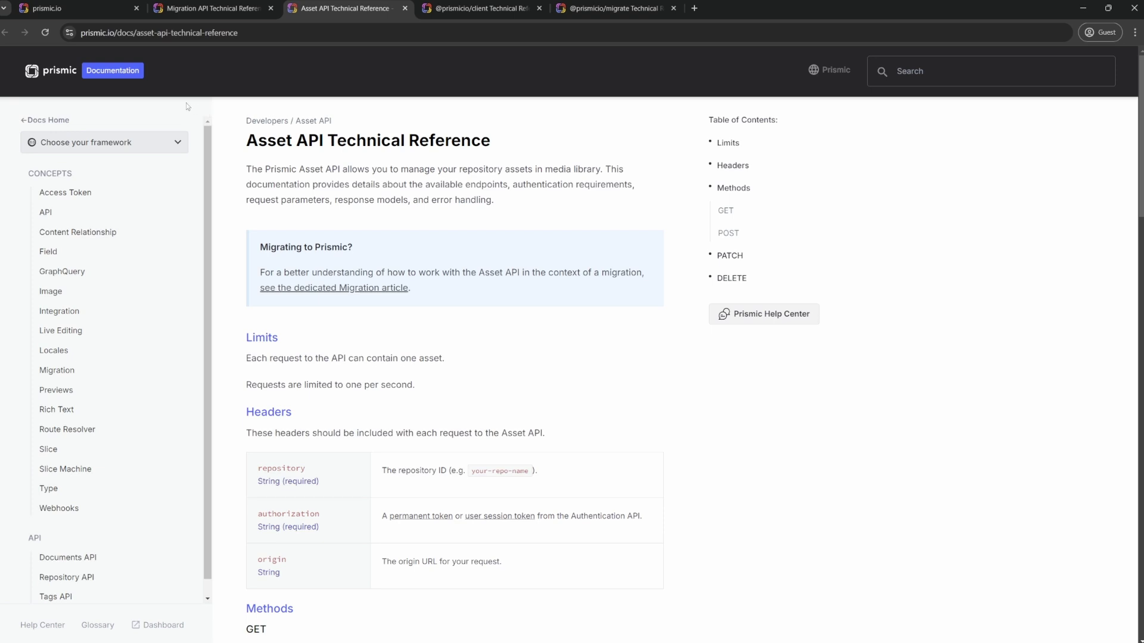
click(464, 7)
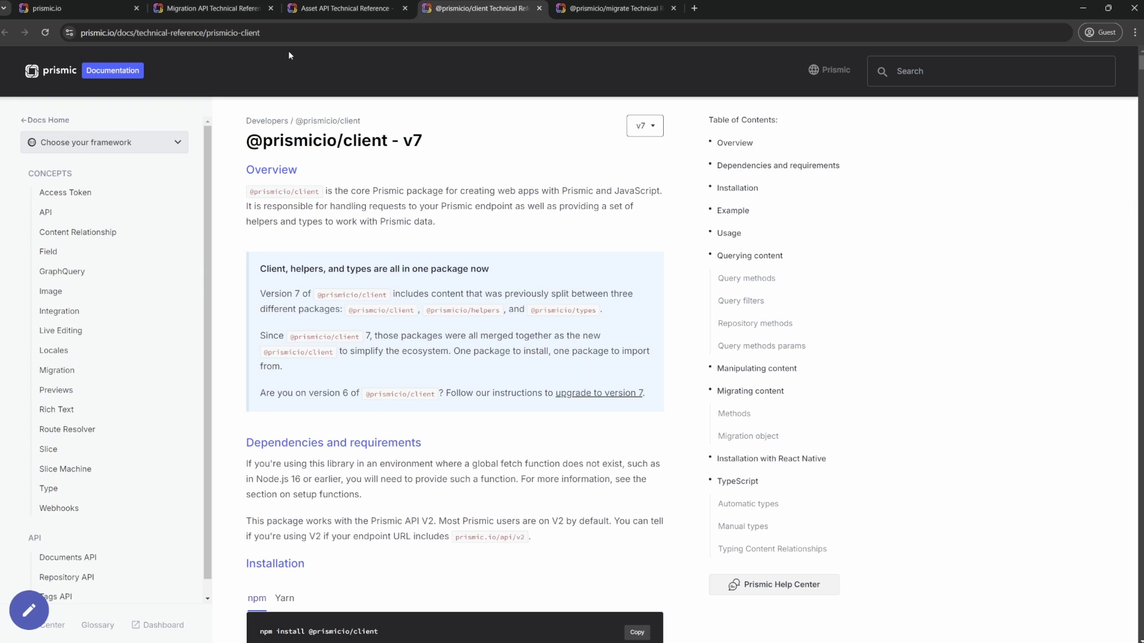
click(581, 10)
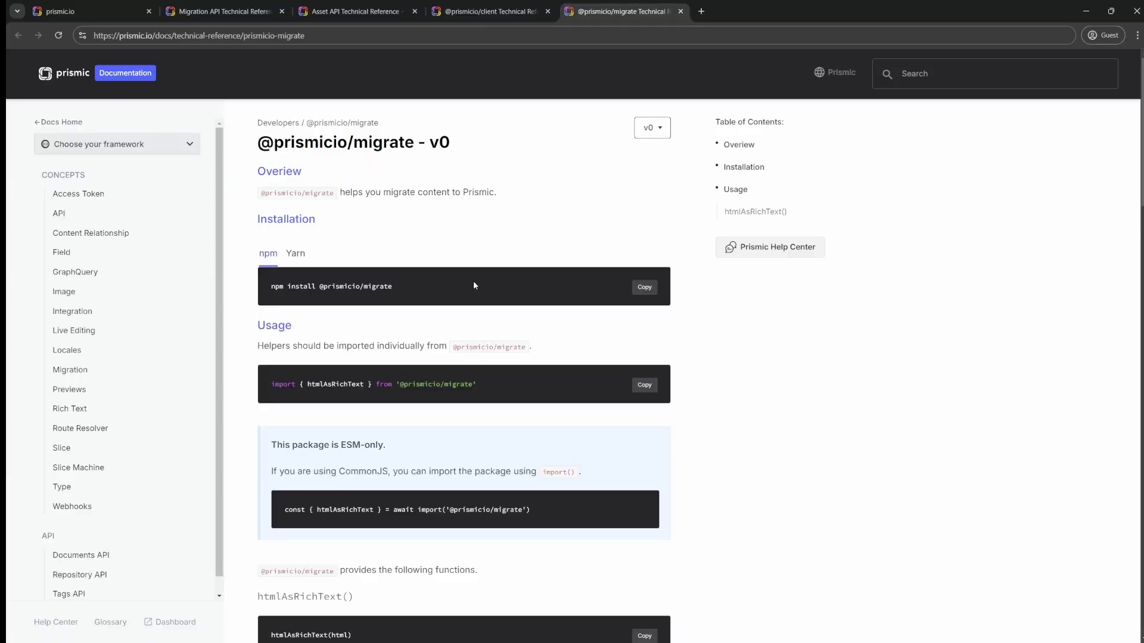
Create migration-series from the Minimal starter for 'Building a new website with Prismic' and copy its setup command.
key(ctrl+1)
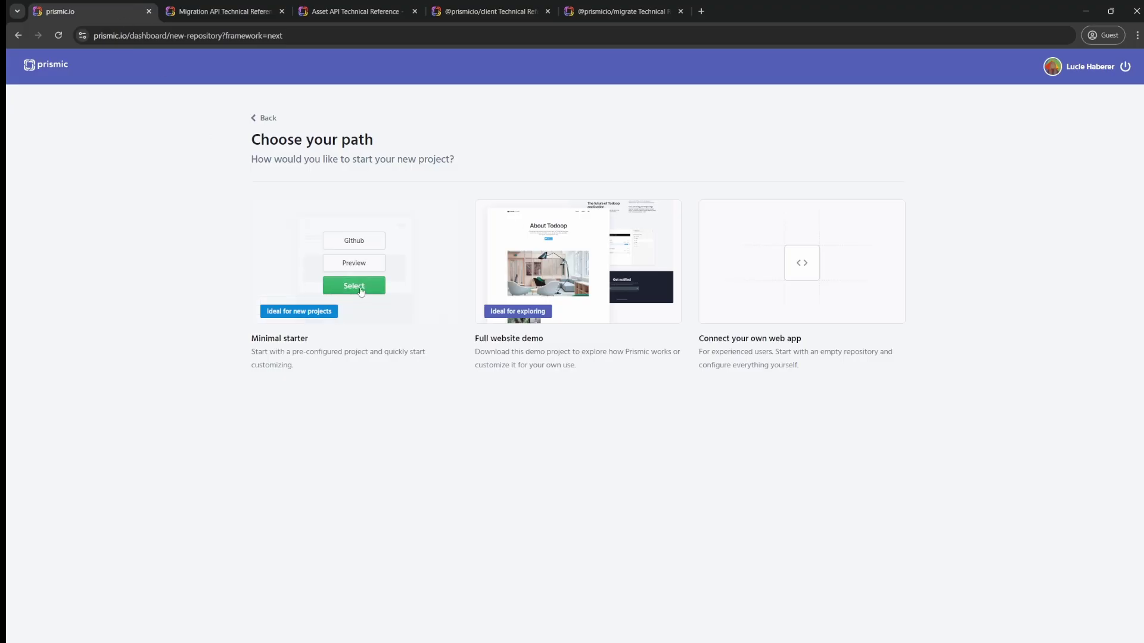
click(354, 286)
text(migration-series)
click(642, 318)
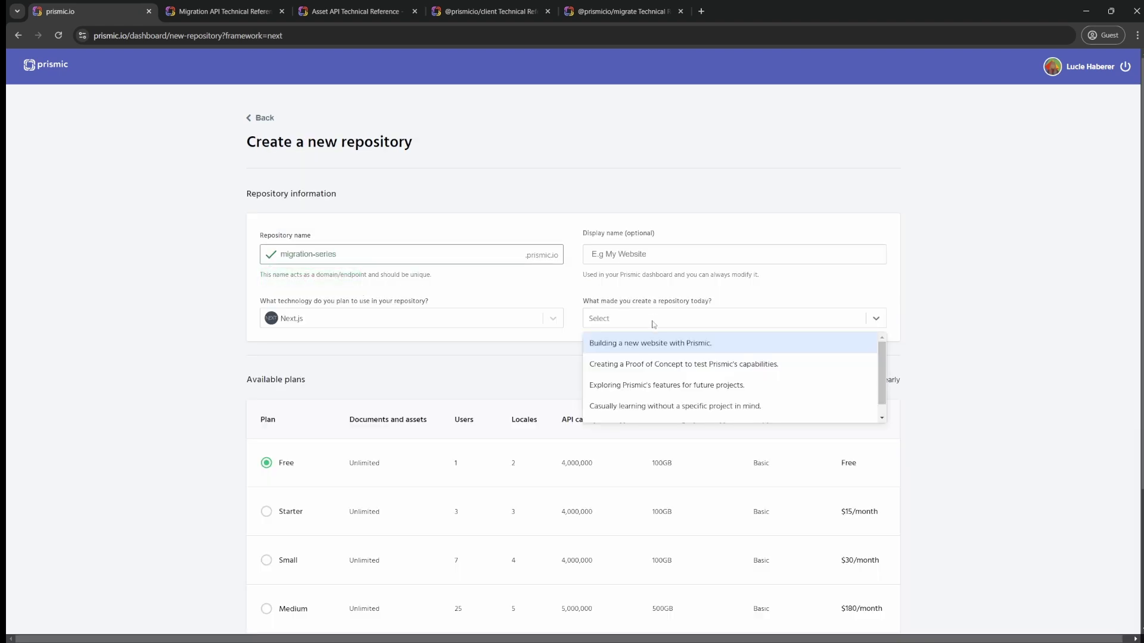
click(643, 338)
scroll(554, 361, down, 3)
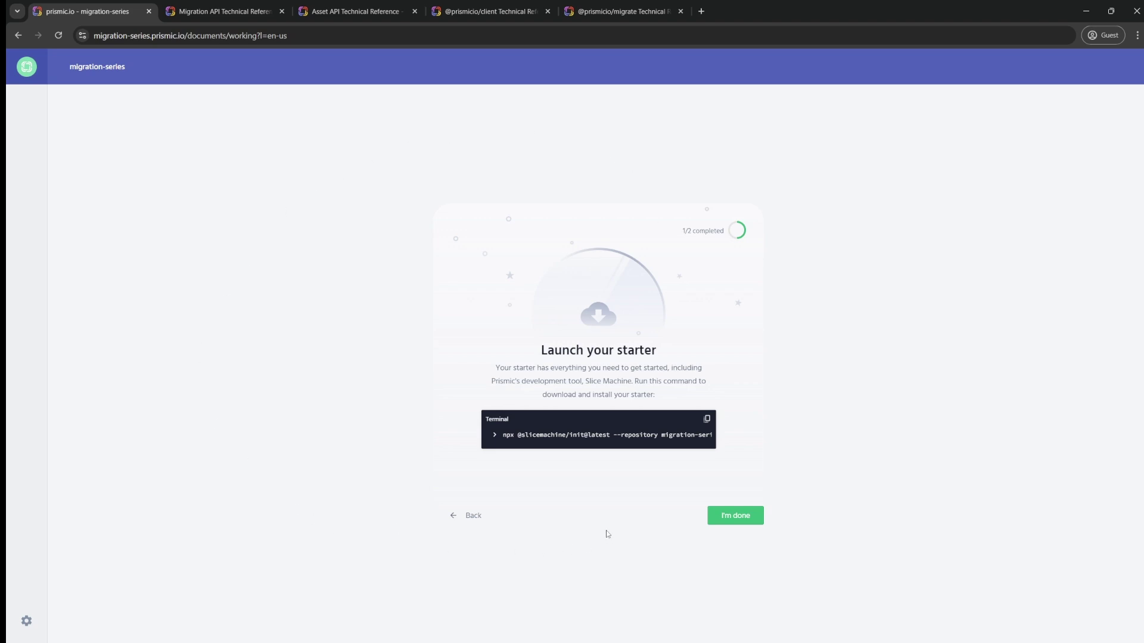
click(707, 419)
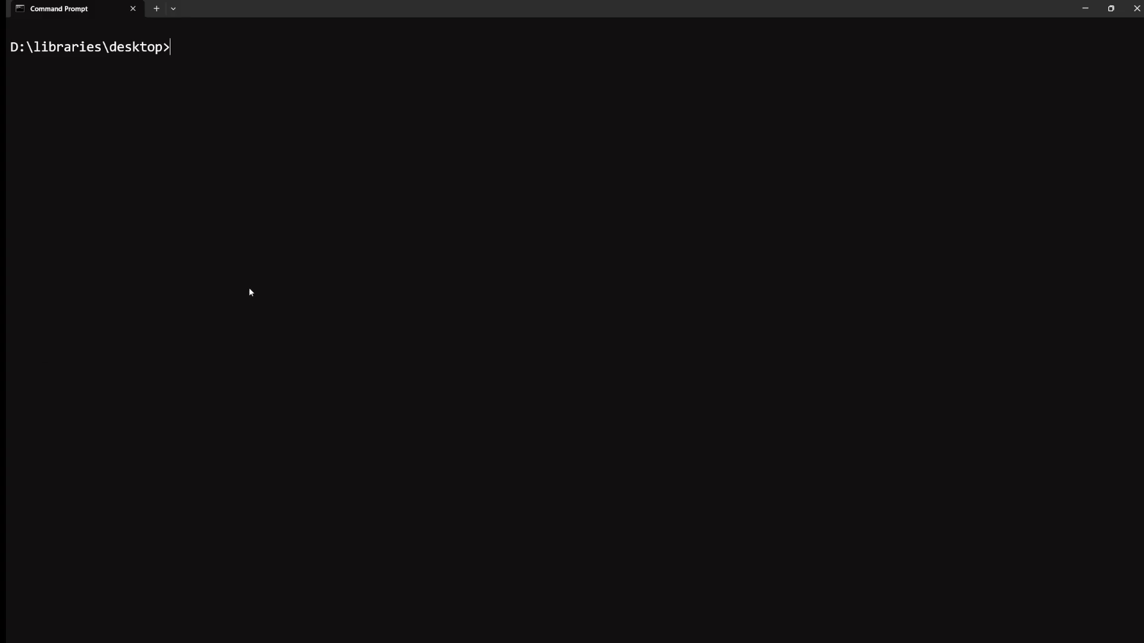
key(ctrl+v)
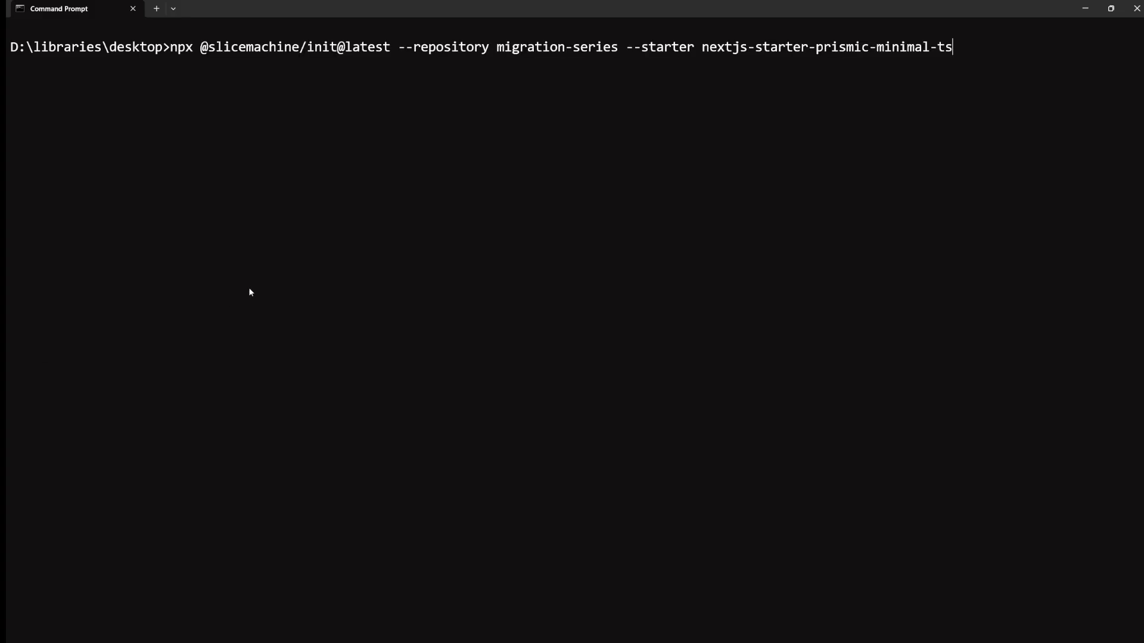
key(Return)
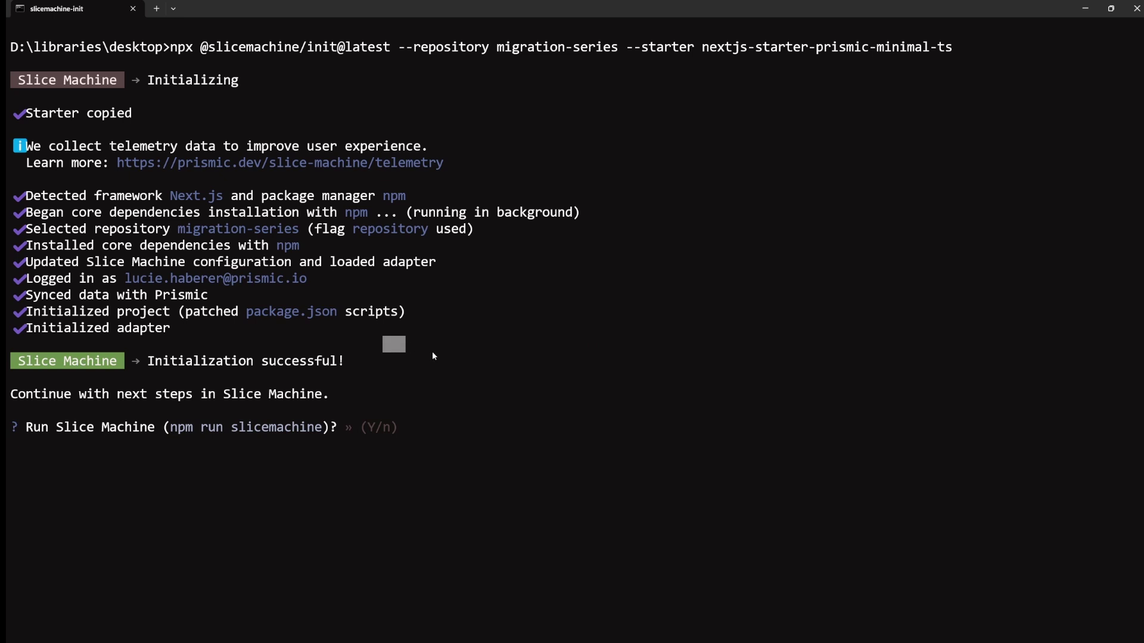
key(ctrl+c)
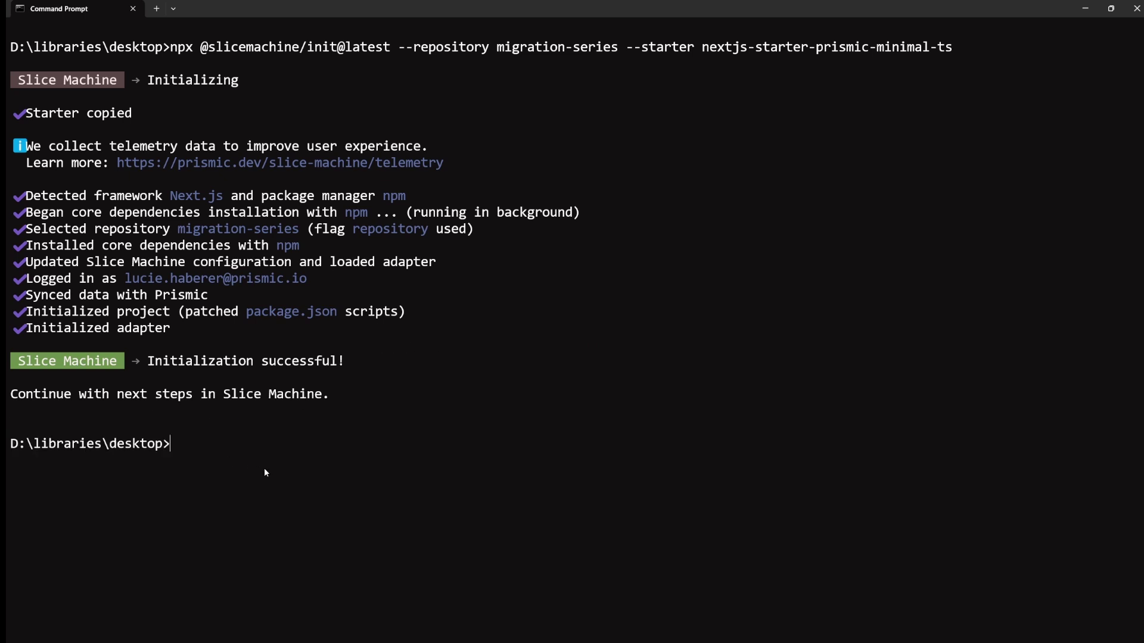
Change into the migration-series folder and list its files with ls.
text(cd mi)
key(Tab)
key(Return)
text(ls)
key(Return)
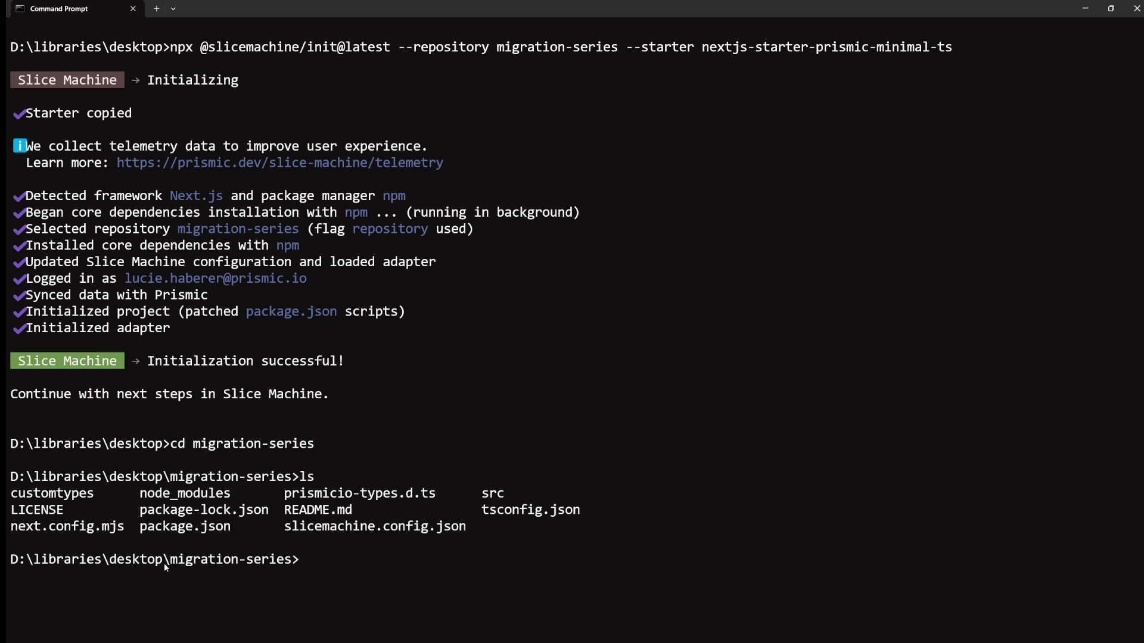
Copy the slicemachine.config.json file name and start Slice Machine with npm run slicemachine.
drag(284, 526, 466, 527)
right_click(481, 561)
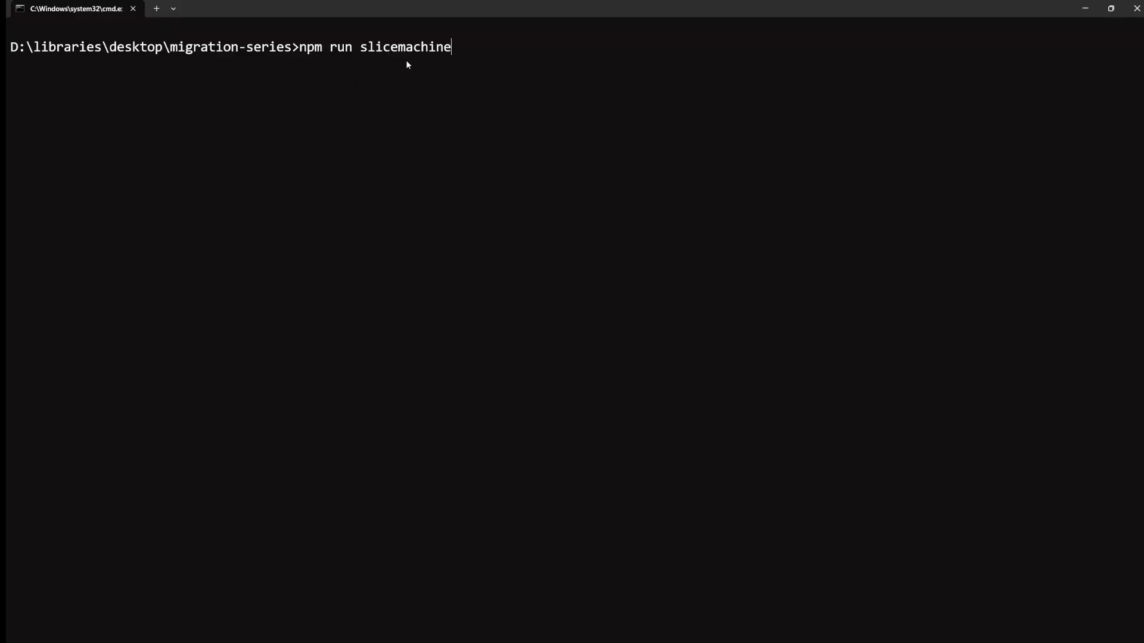
key(Return)
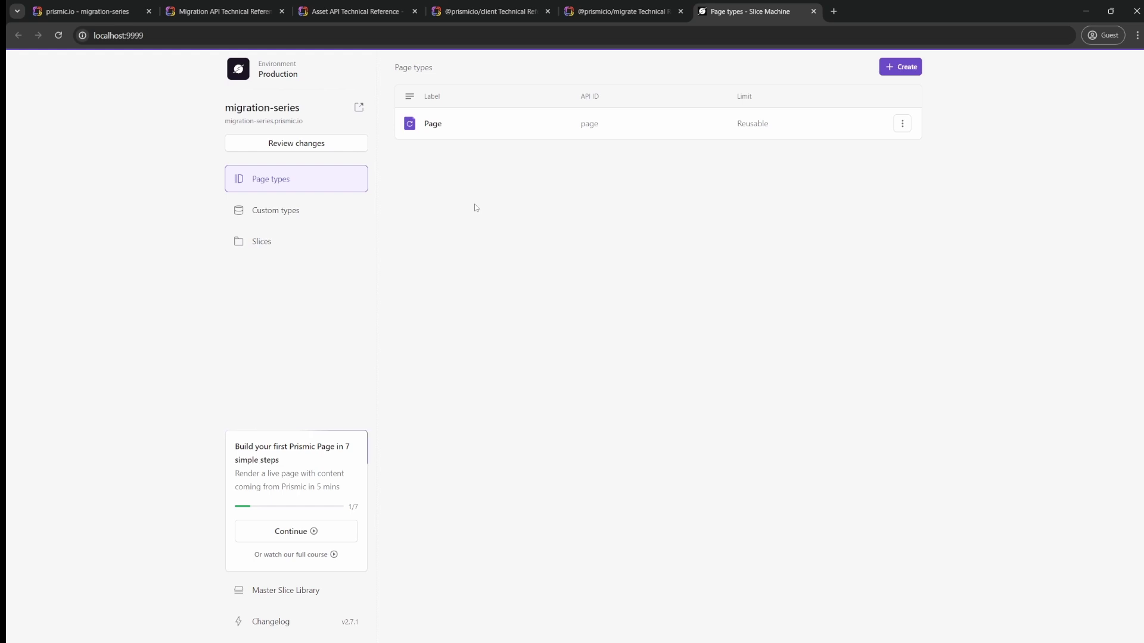
Create the Post page type without an SEO & Metadata tab and add a Title rich text field.
click(914, 73)
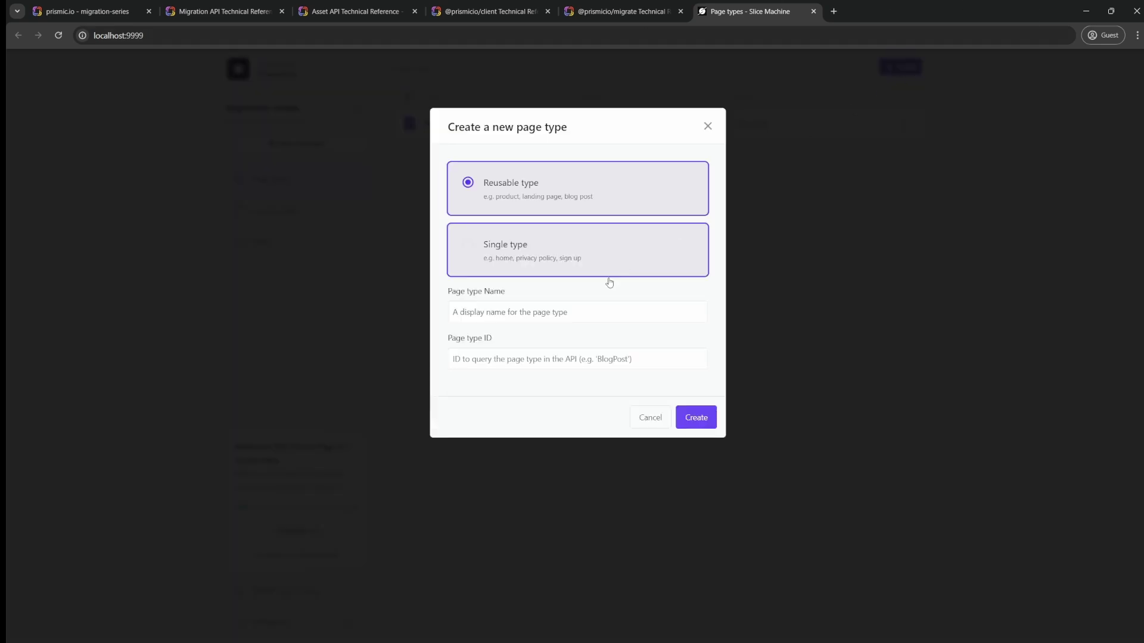
click(524, 322)
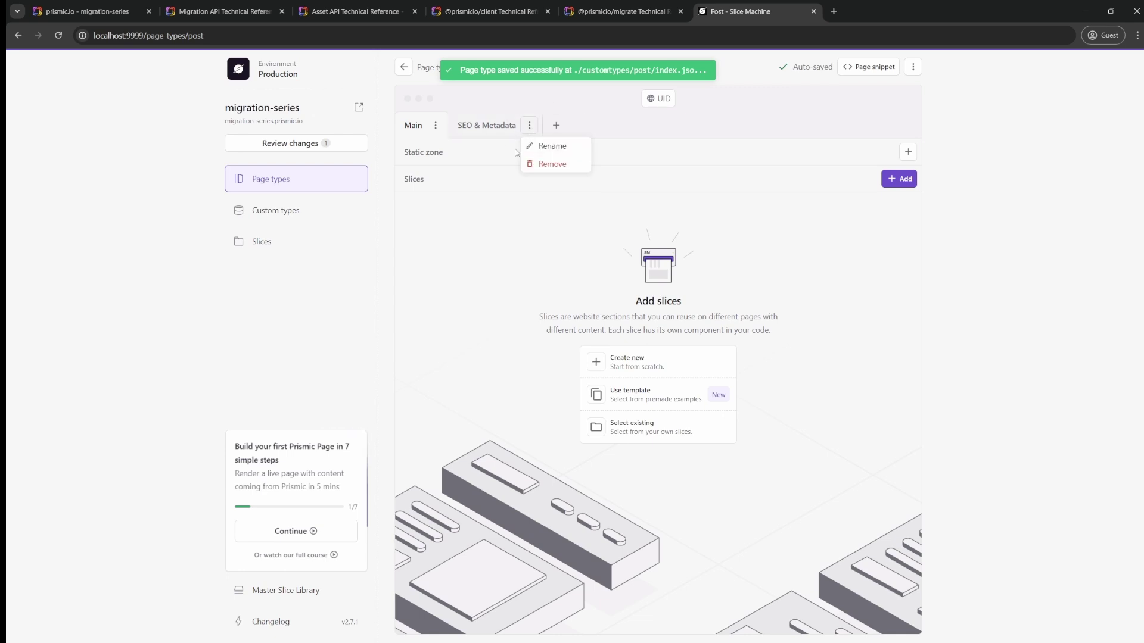
click(545, 164)
click(590, 209)
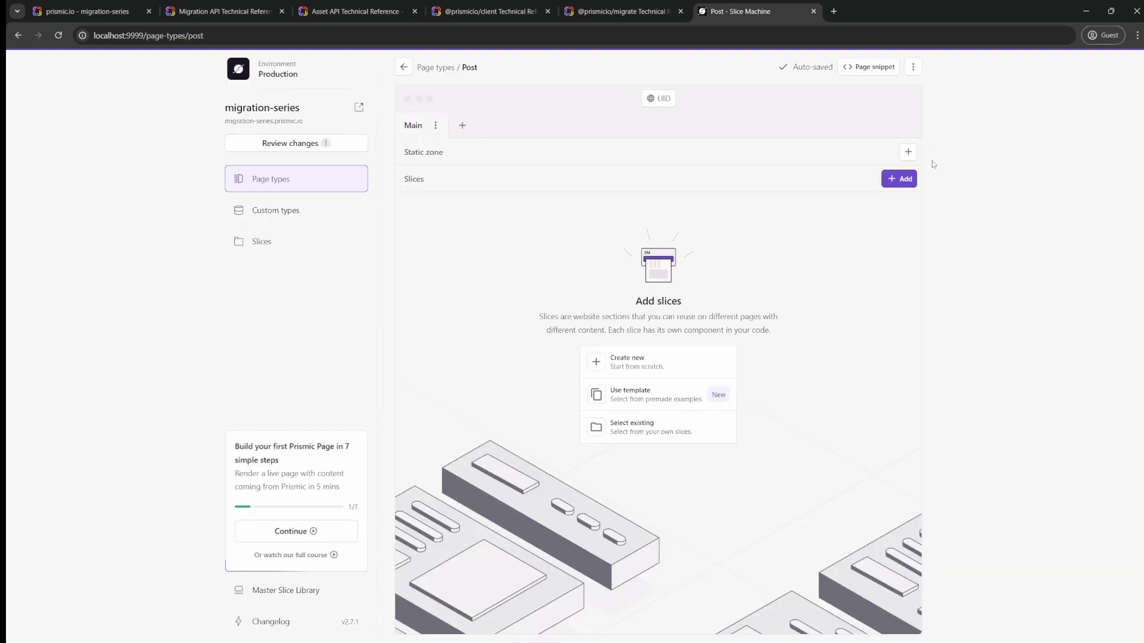
click(908, 151)
click(808, 261)
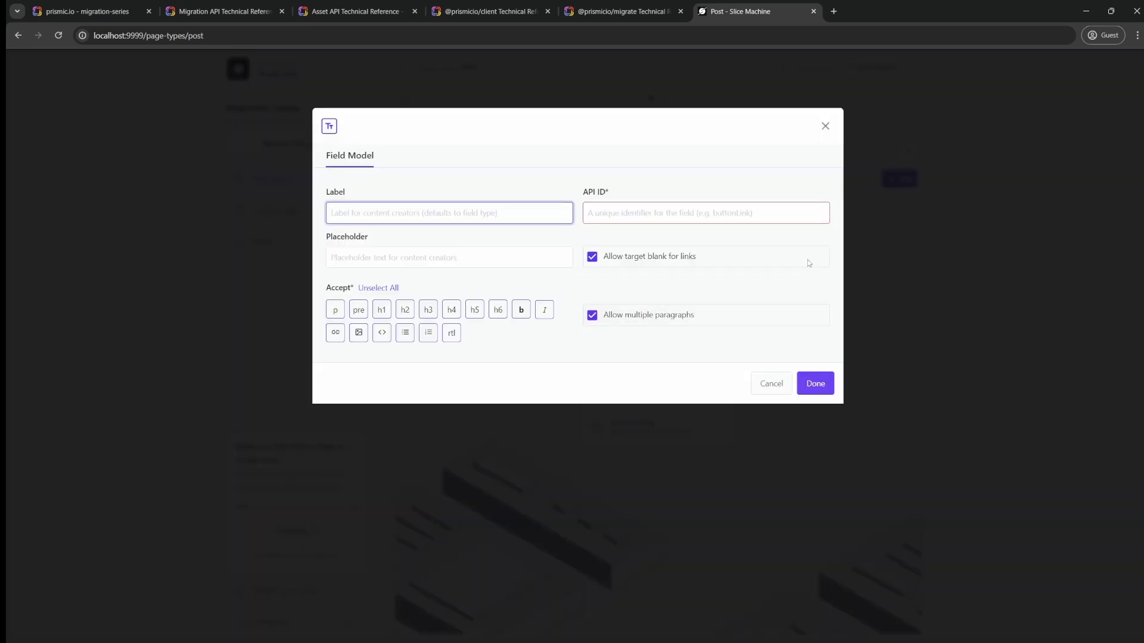
text(Title)
key(Return)
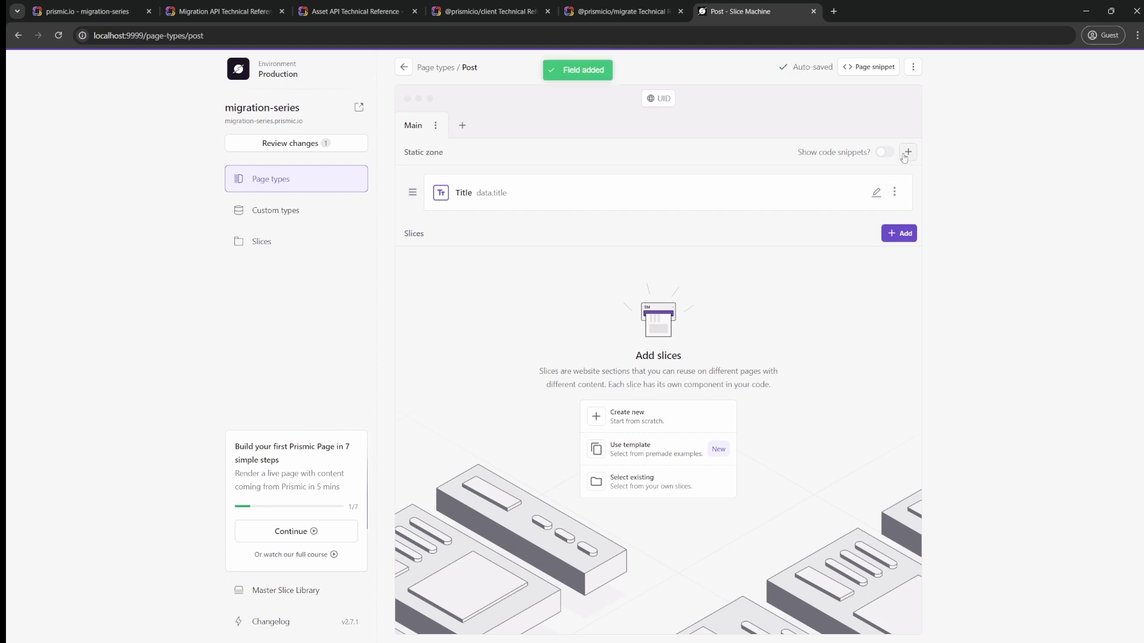
Add a Thumbnail image field and an Author link field to Post.
click(908, 152)
click(825, 199)
text(Imag)
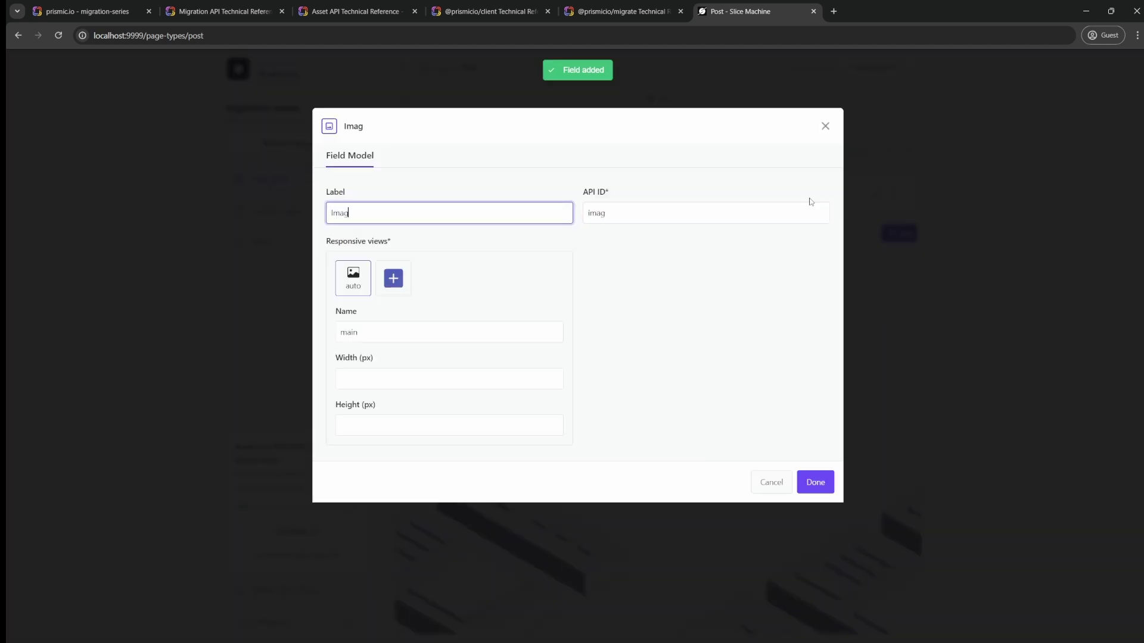
text(THu)
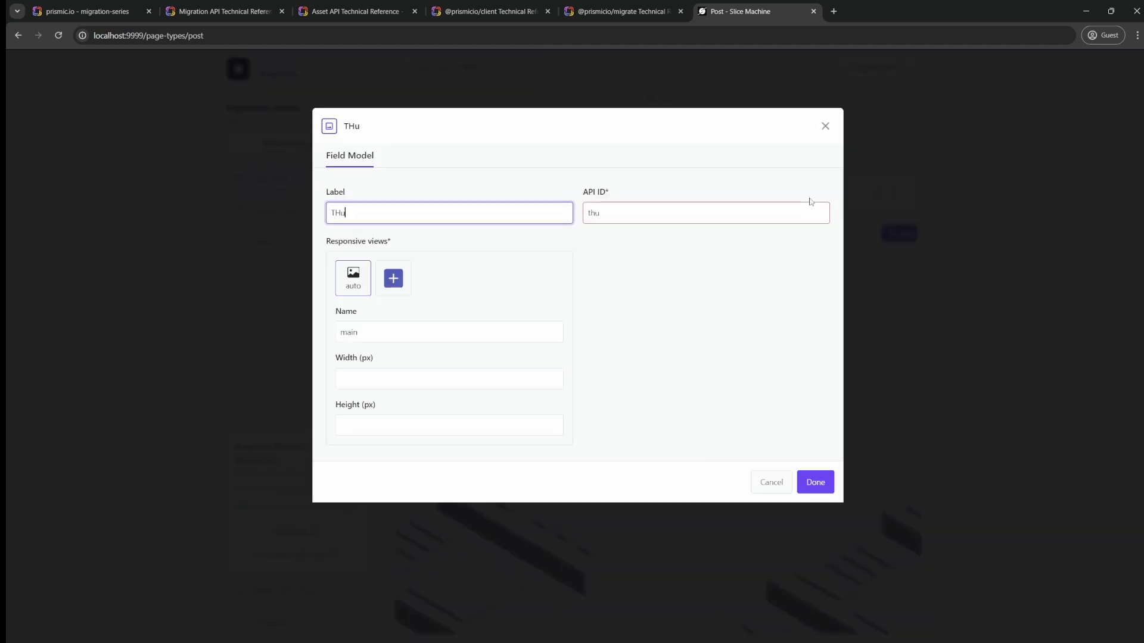
text(mbnai)
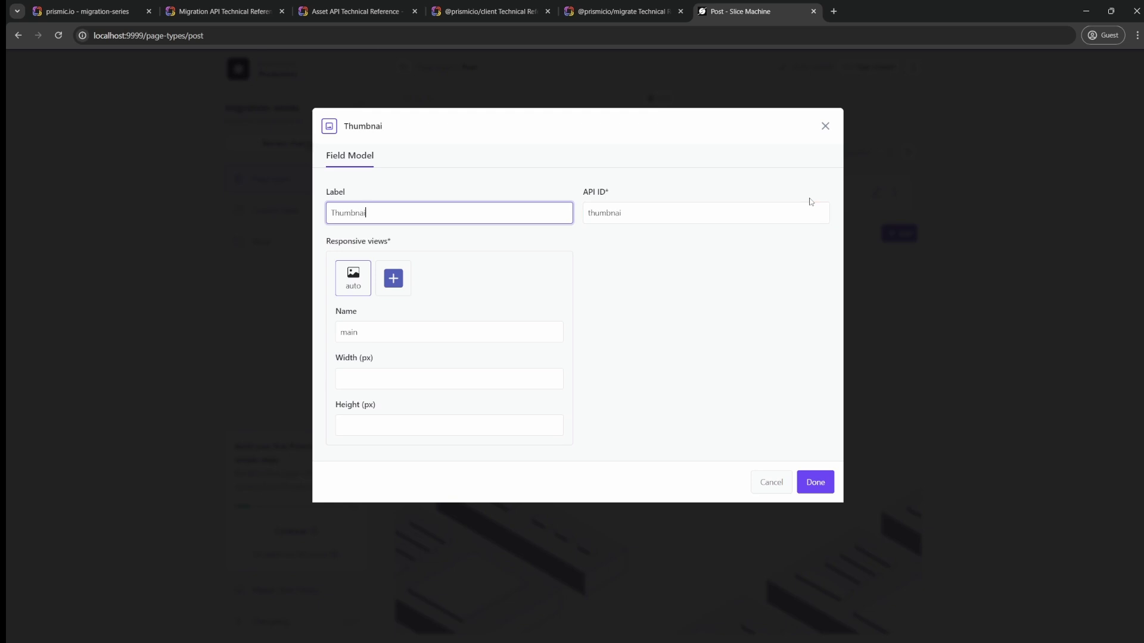
text(l)
key(Return)
click(908, 152)
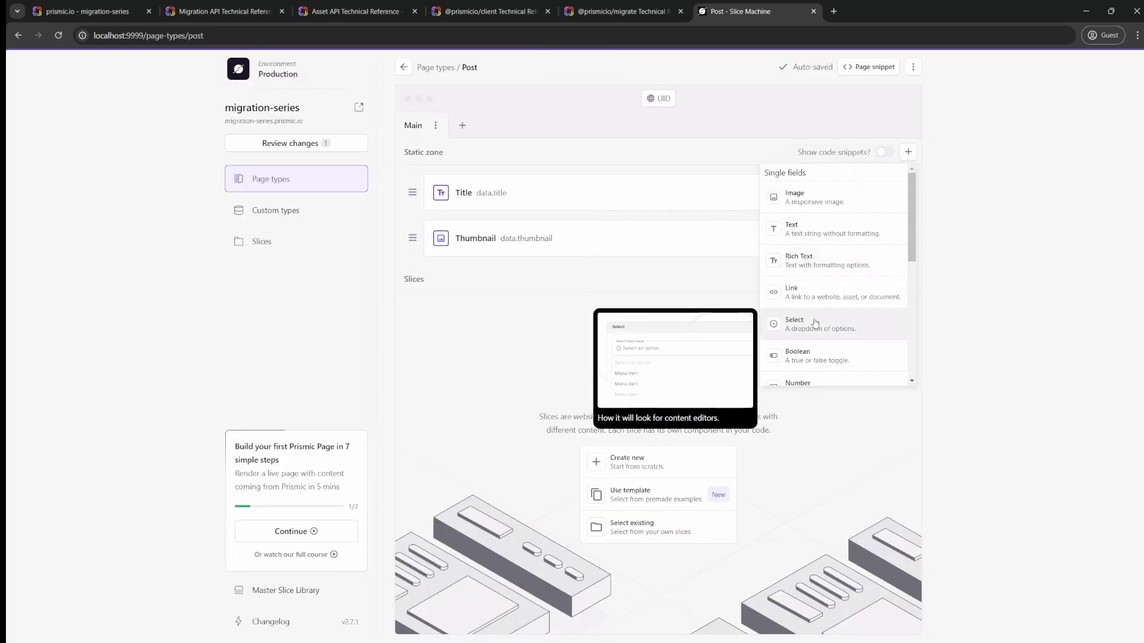
click(806, 293)
text(Author)
key(Return)
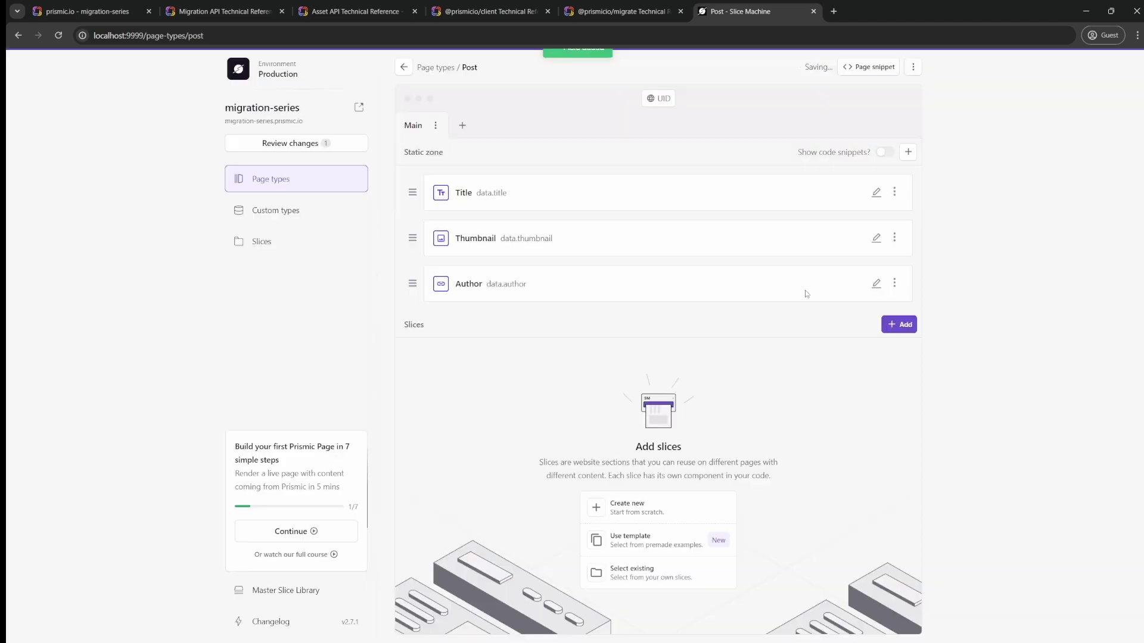
Add a Published Date date field and a Body rich text field to Post.
click(908, 155)
scroll(834, 268, down, 2)
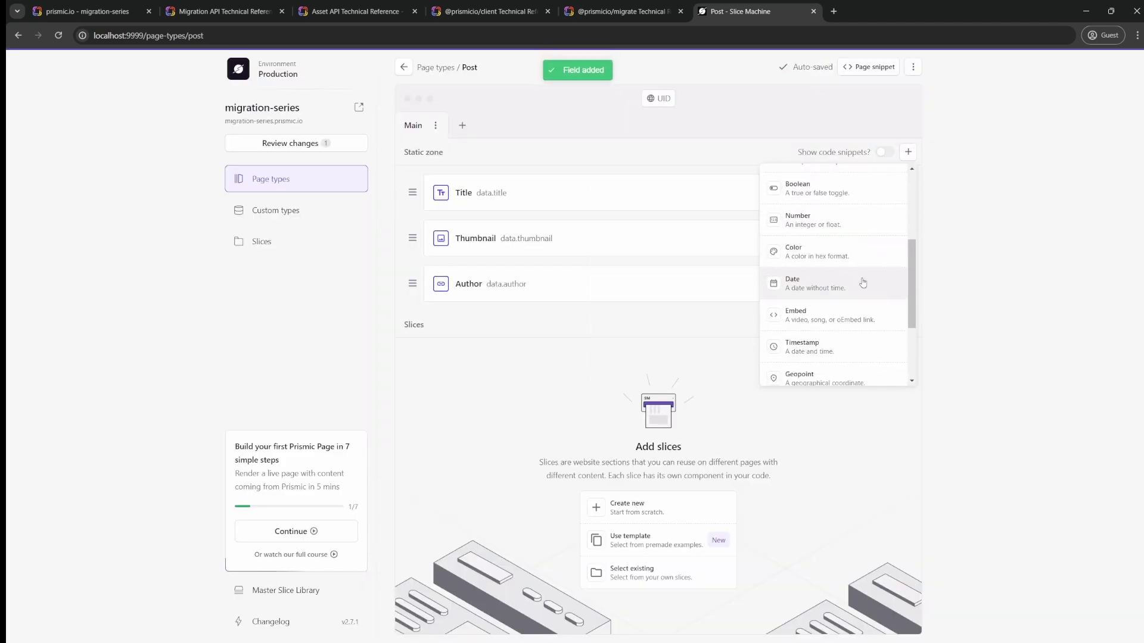
click(828, 289)
text(Publi)
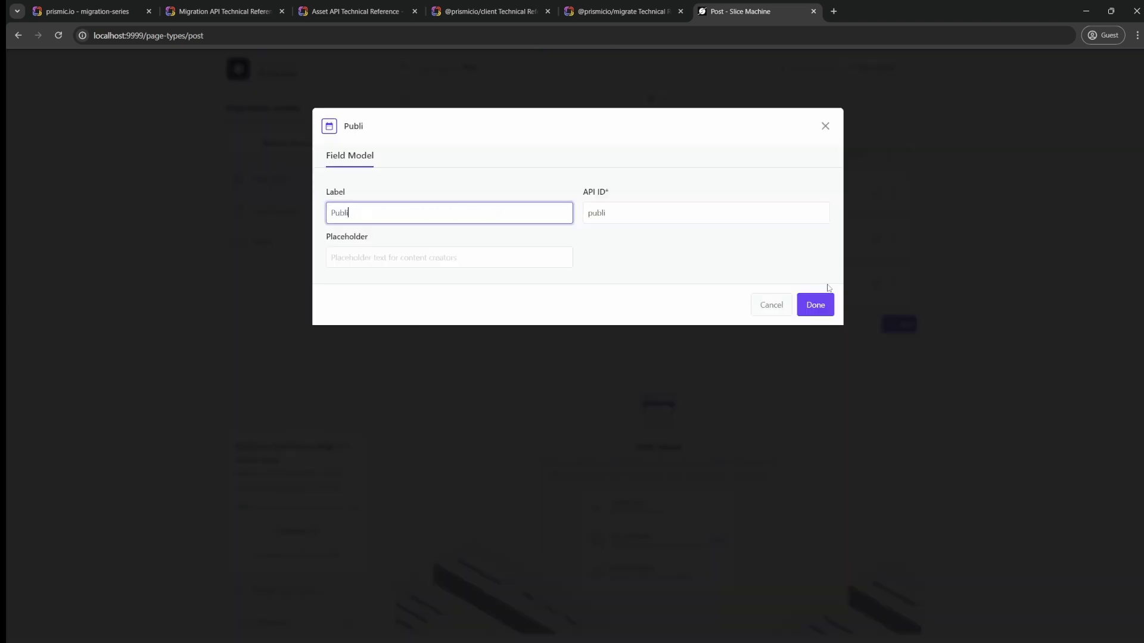
text(shed Date)
key(Return)
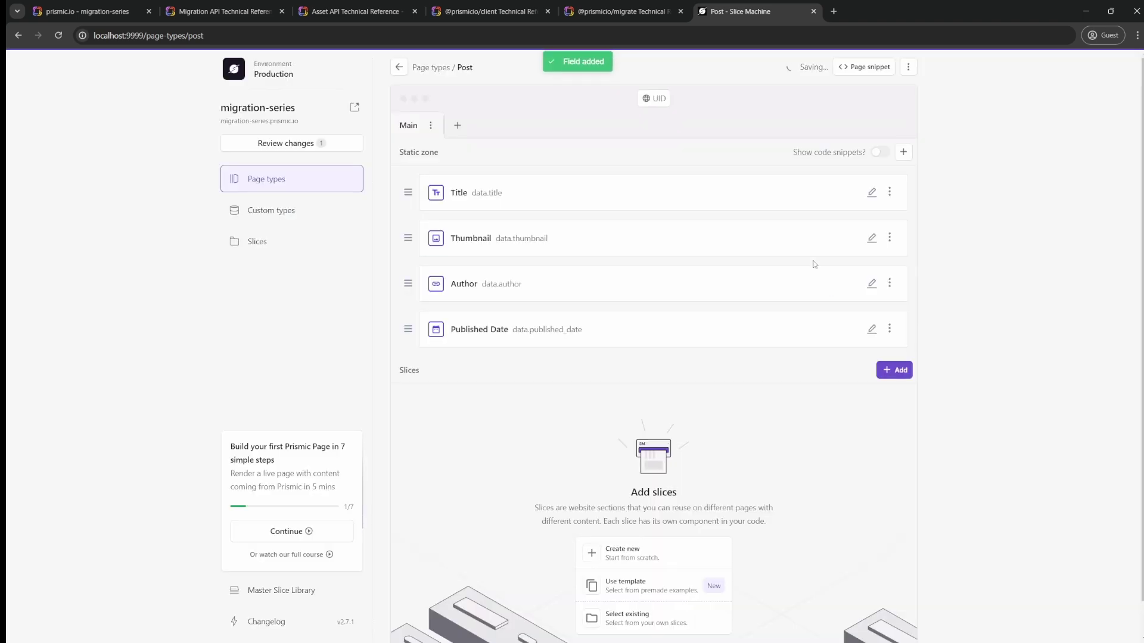
click(903, 152)
click(813, 254)
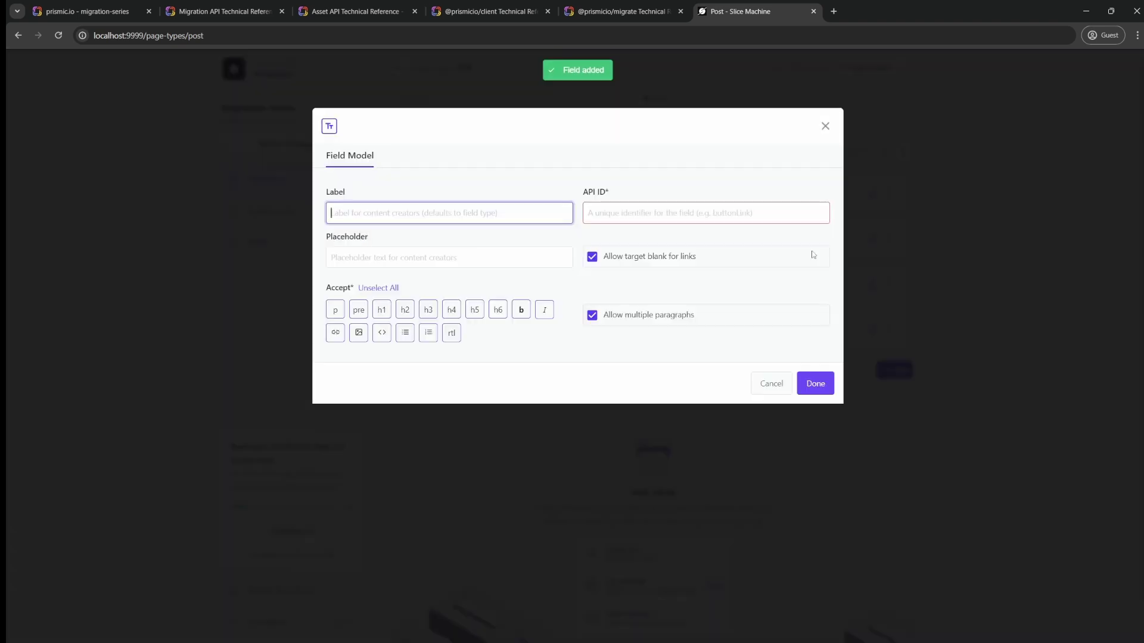
key(Return)
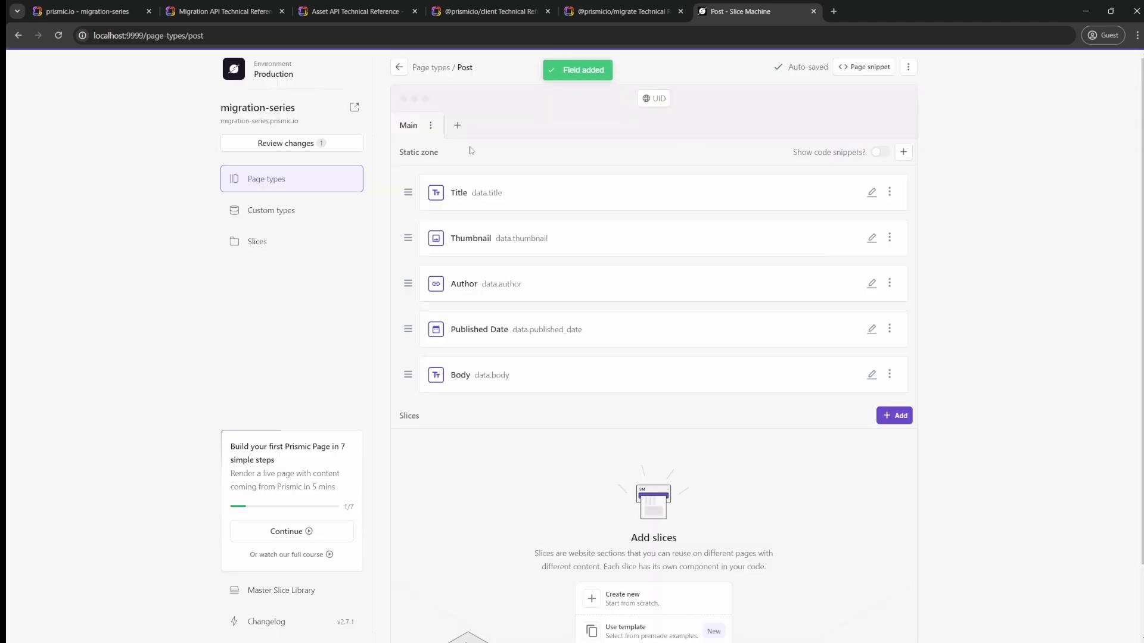
Create the Author page type with a Name rich text field.
click(288, 182)
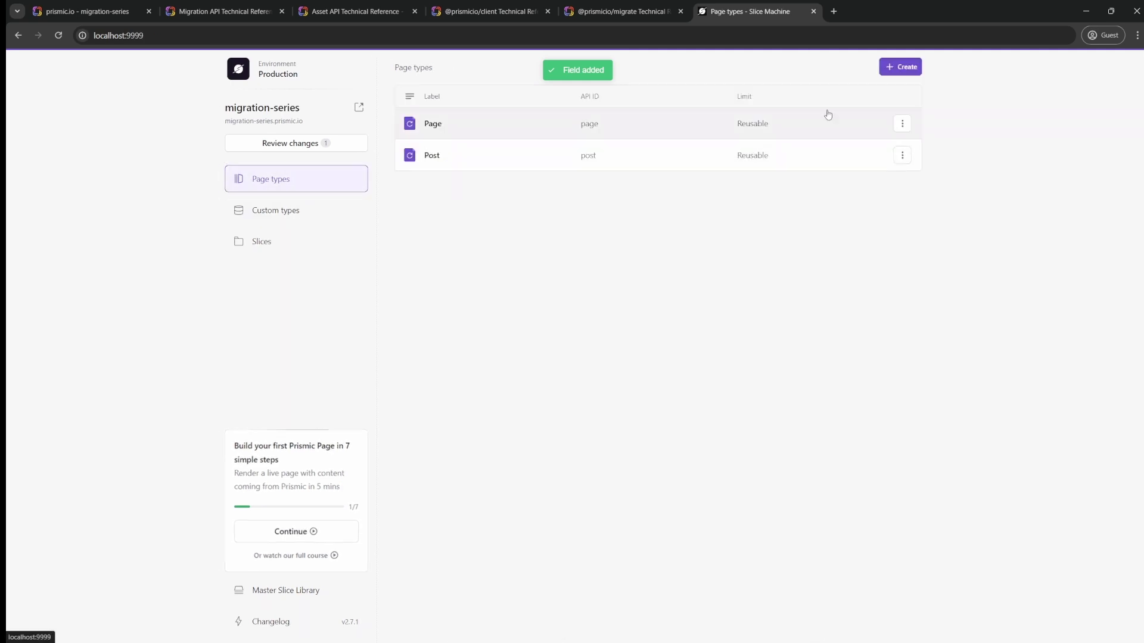
click(899, 68)
click(483, 322)
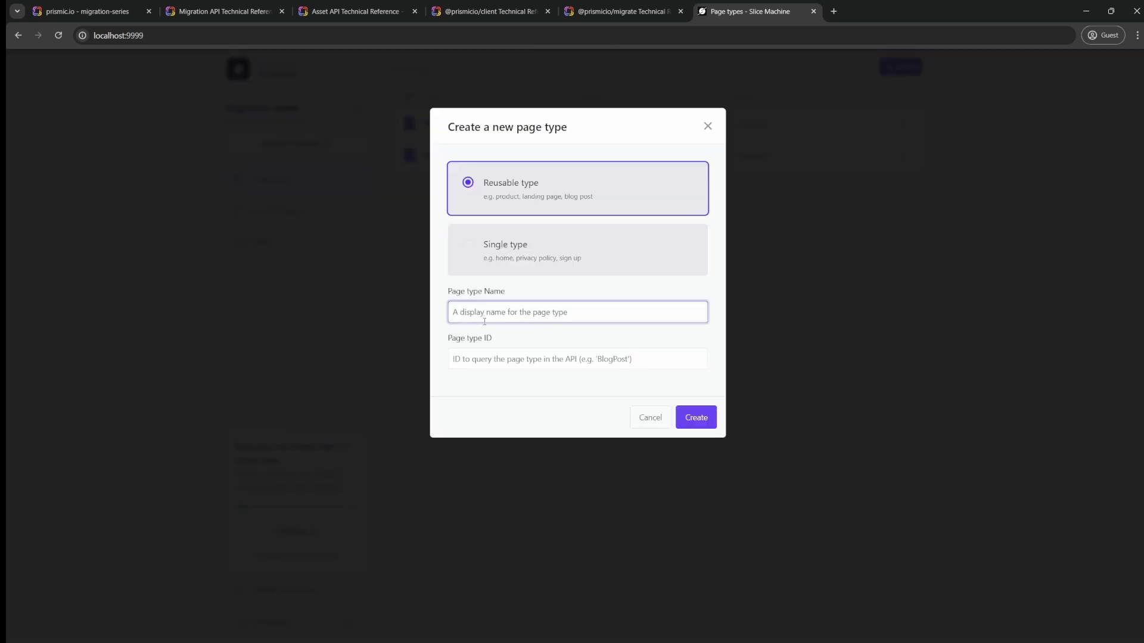
text(Author)
key(Return)
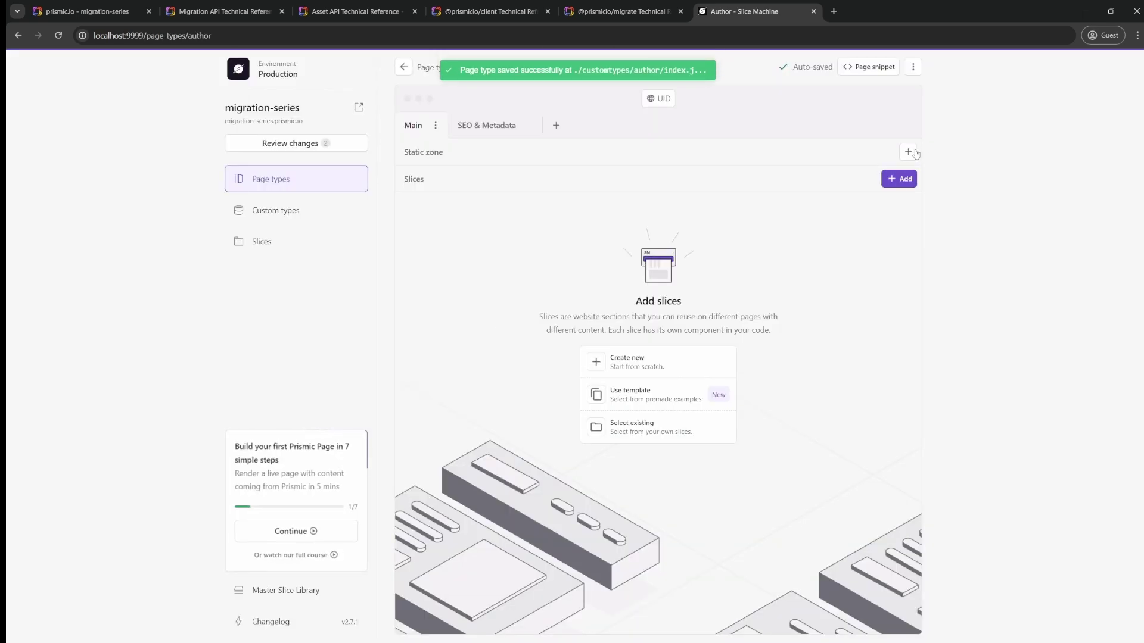
click(908, 151)
click(803, 246)
text(Name)
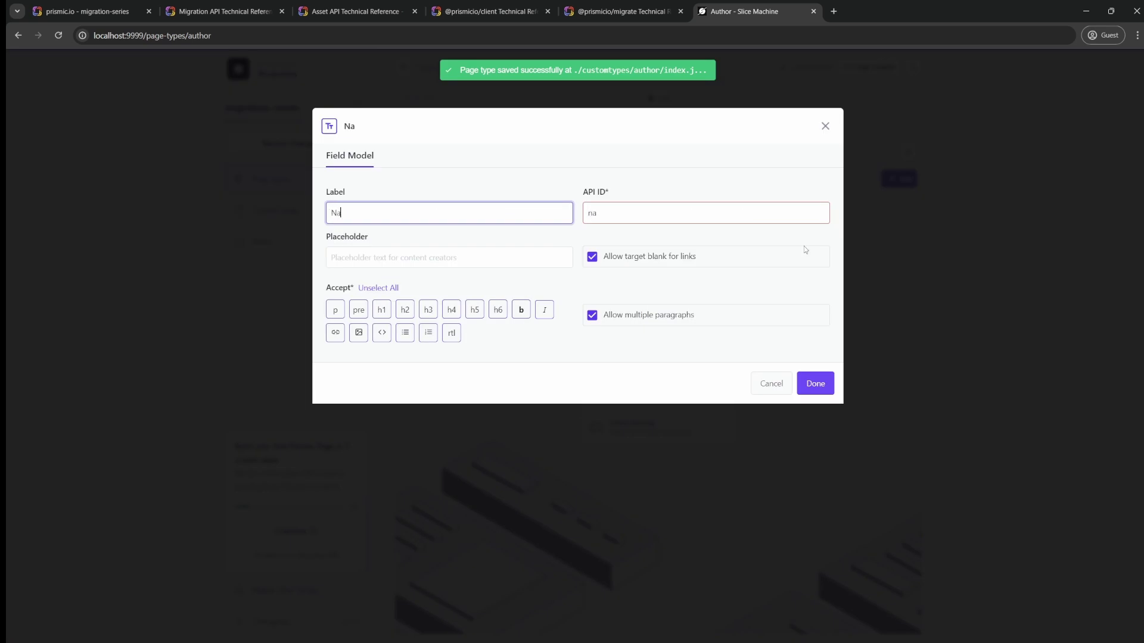
key(Return)
Remove Author's SEO & Metadata tab and review the changes for pushing to the Page Builder.
click(530, 125)
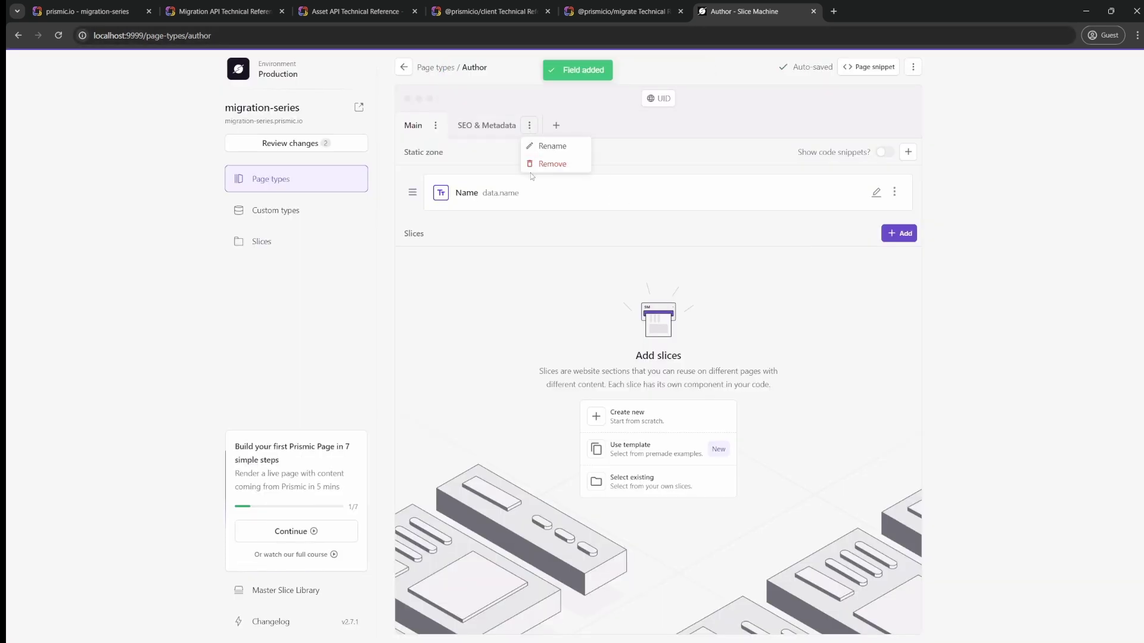
click(545, 165)
click(601, 211)
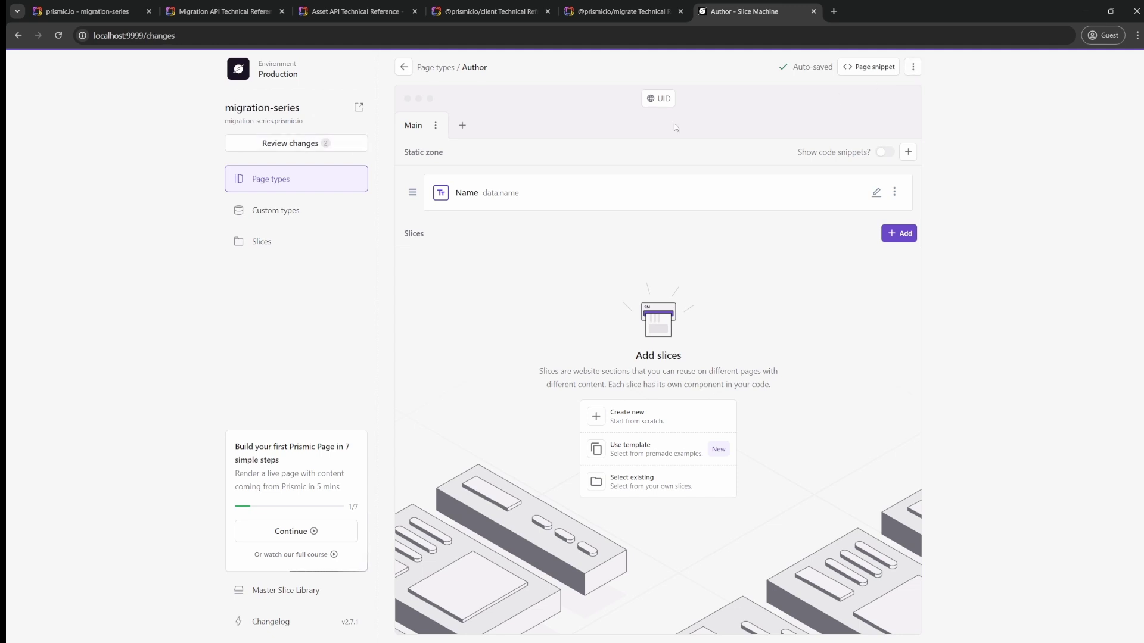
click(316, 144)
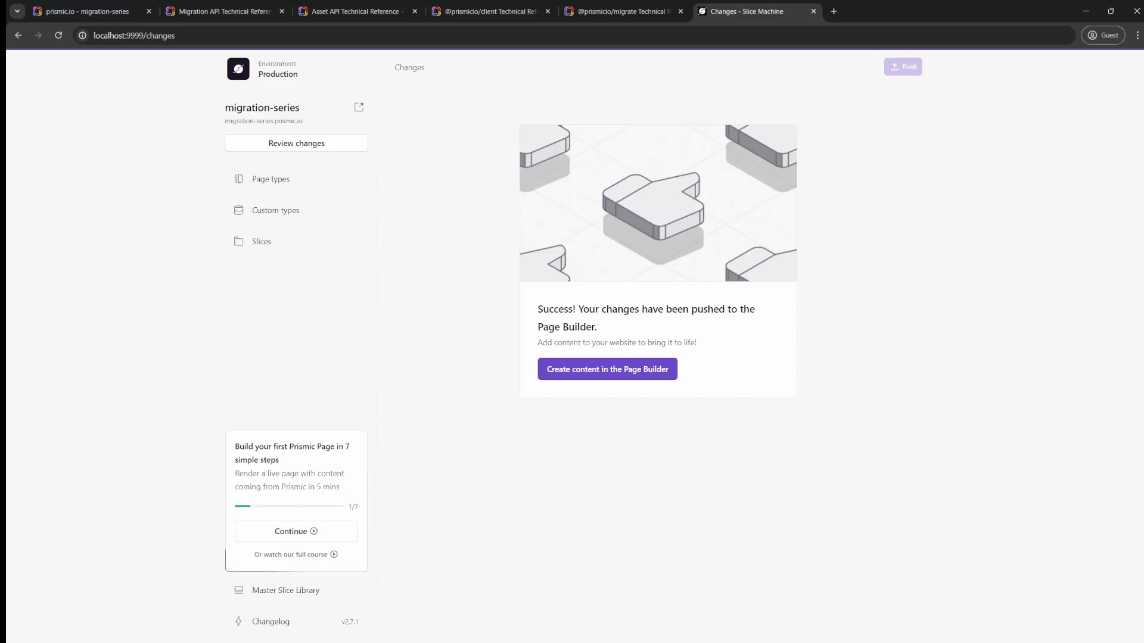
Switch to prismicio-types.d.ts in VS Code and scroll up to the AuthorDocumentData interface.
key(alt+Tab)
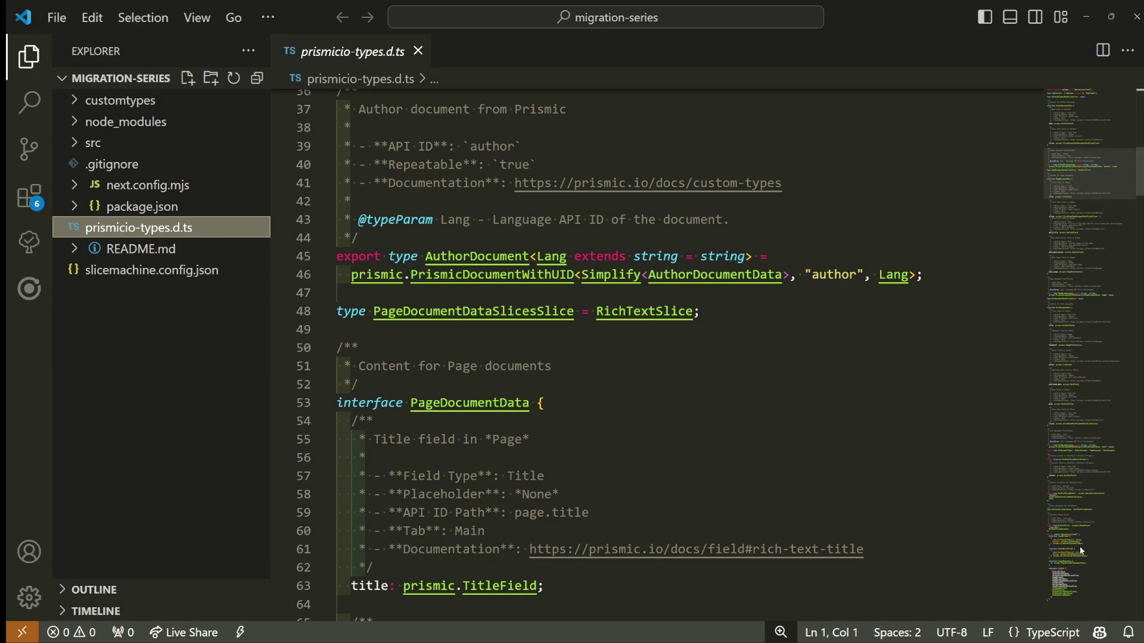
drag(1081, 193, 1094, 153)
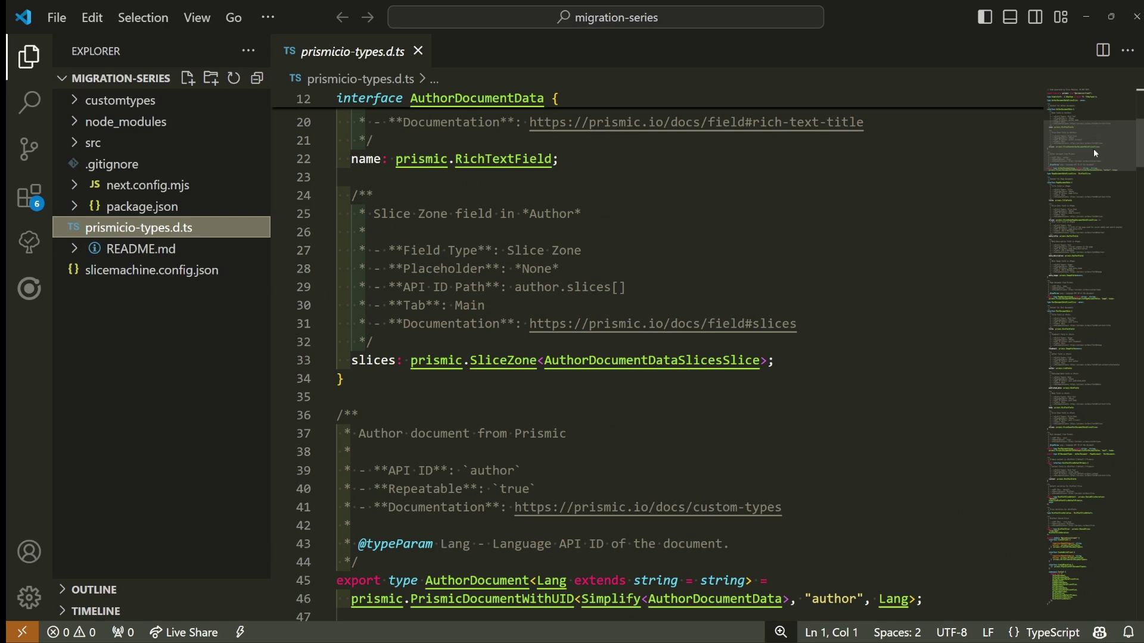